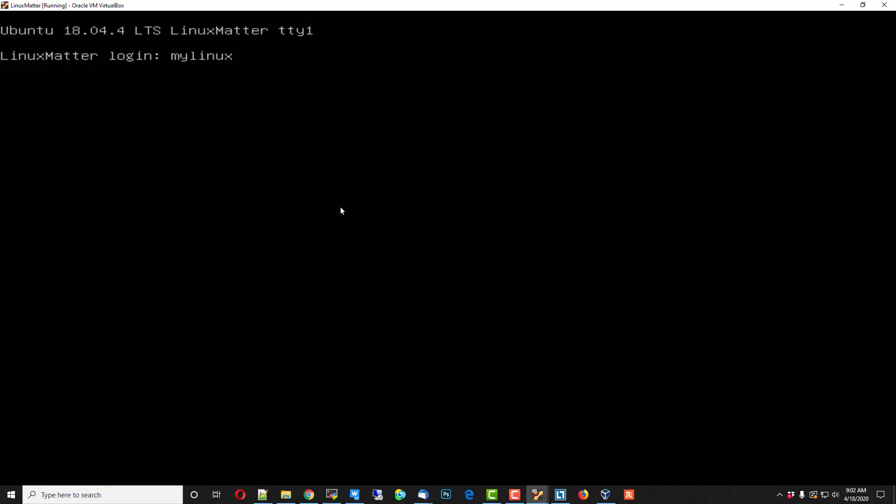
Log in at the tty1 prompt with the username and password.
{"action": "key", "text": "Return"}
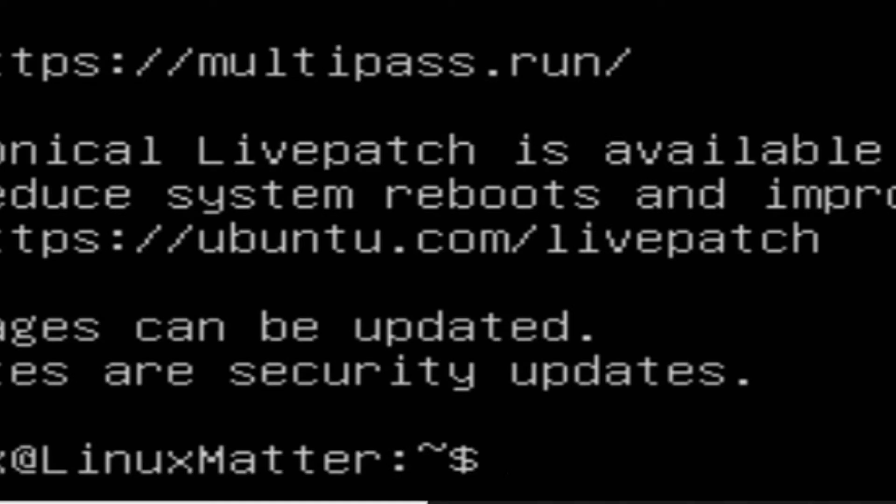
{"action": "type", "text": "cle"}
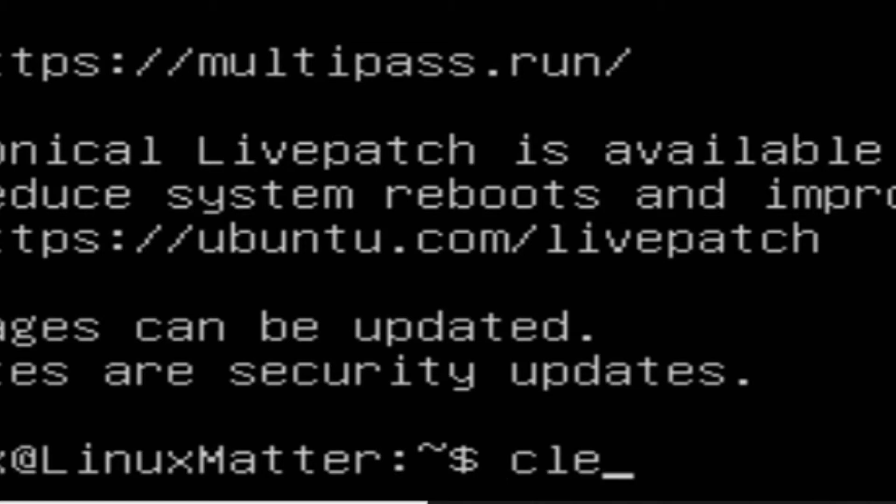
{"action": "type", "text": "ar"}
Clear the console and open a root shell with sudo su.
{"action": "key", "text": "Return"}
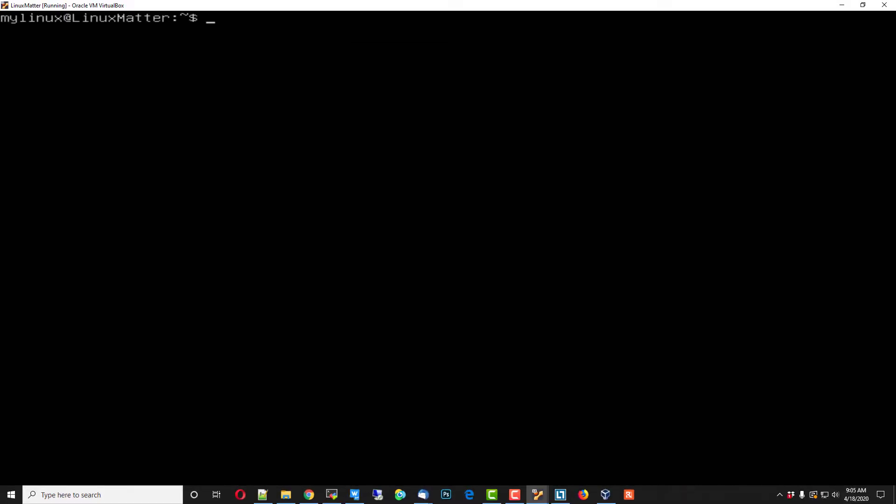
{"action": "type", "text": "wg"}
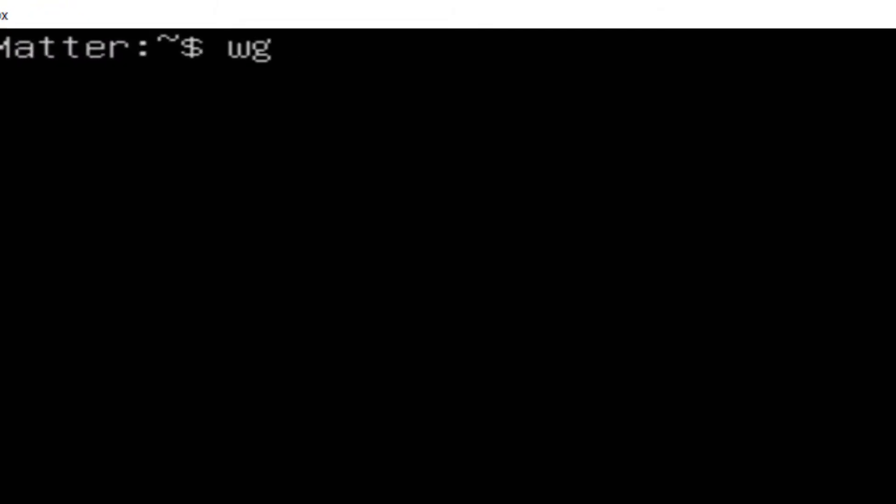
{"action": "key", "text": "BackSpace"}
{"action": "key", "text": "BackSpace"}
{"action": "type", "text": "sudo"}
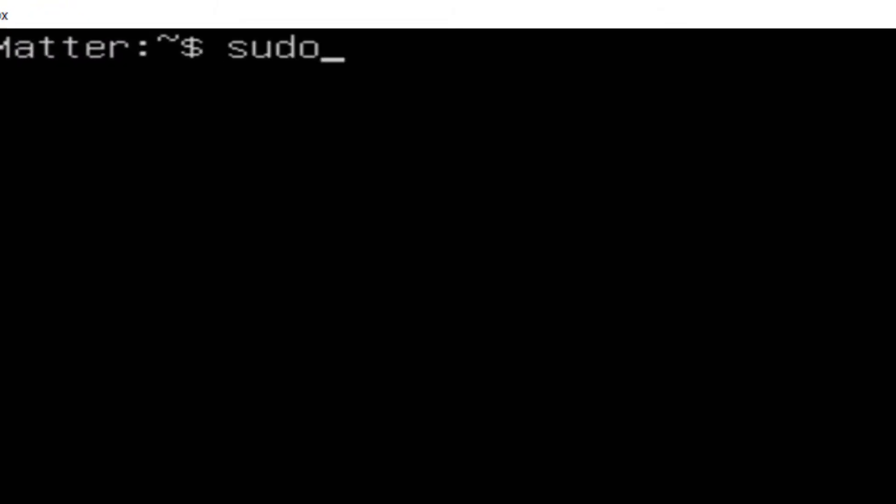
{"action": "type", "text": " su"}
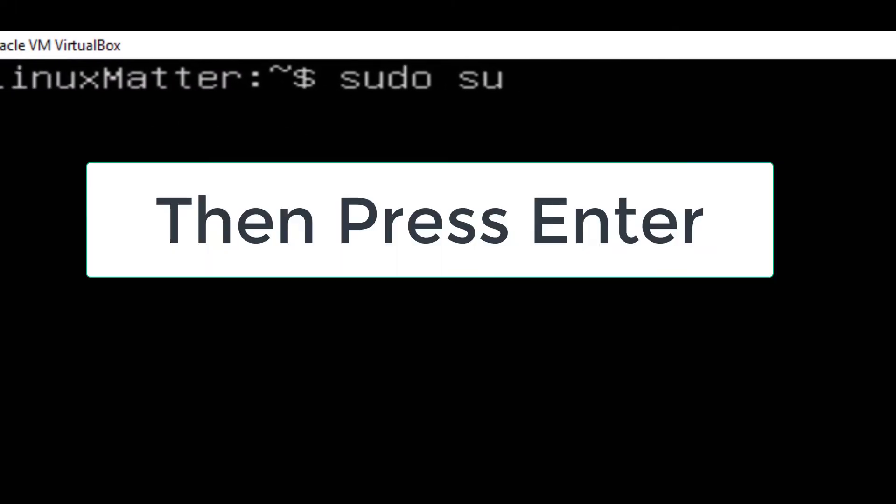
{"action": "key", "text": "Return"}
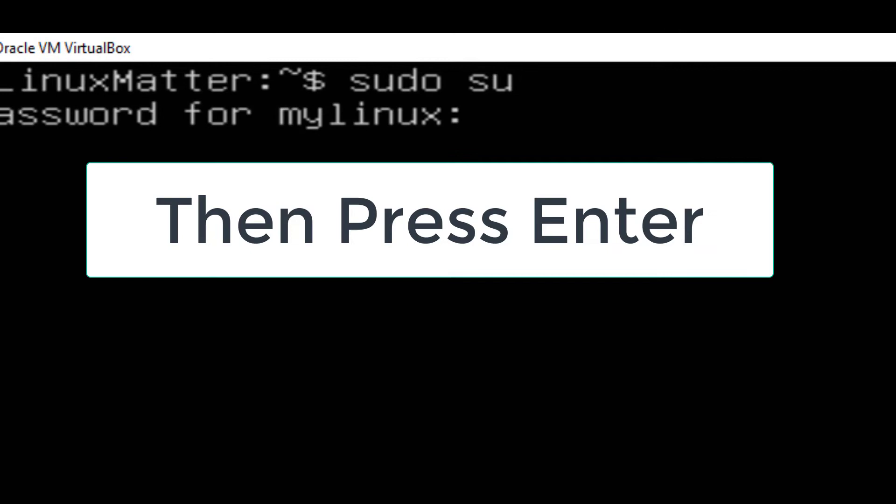
{"action": "key", "text": "Return"}
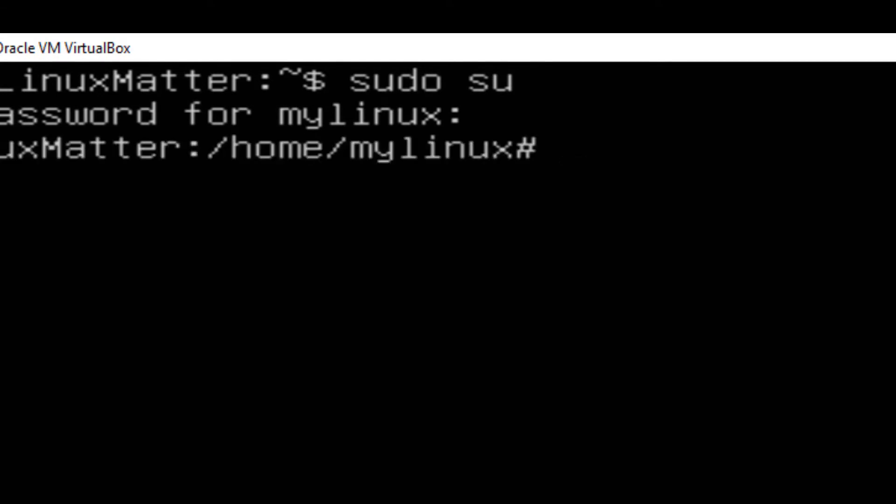
{"action": "type", "text": "wget"}
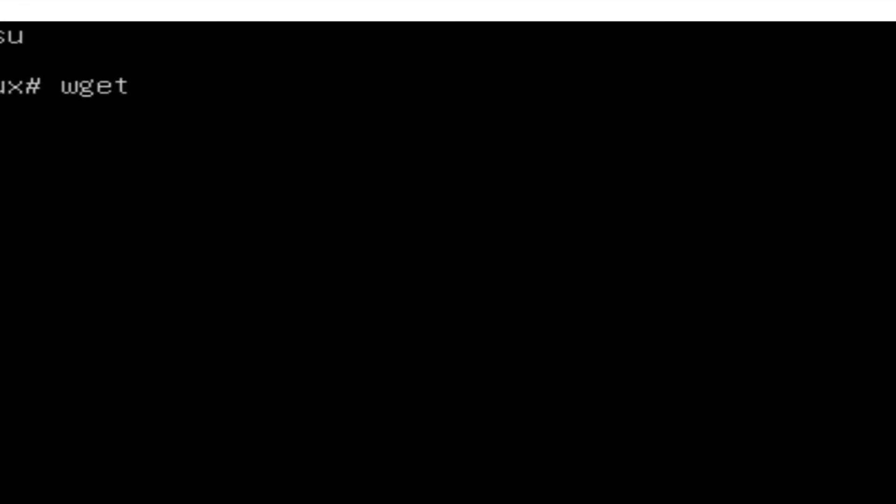
{"action": "type", "text": " https:"}
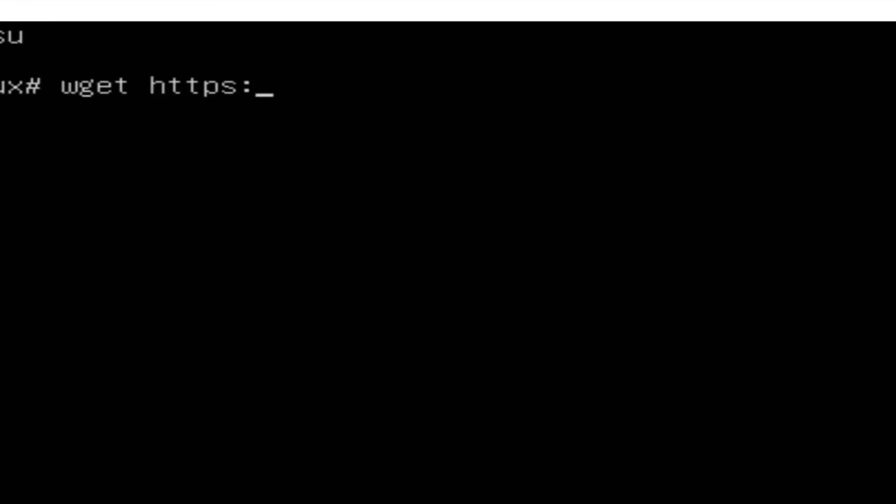
{"action": "type", "text": "//"}
{"action": "type", "text": "do"}
{"action": "type", "text": "wnload."}
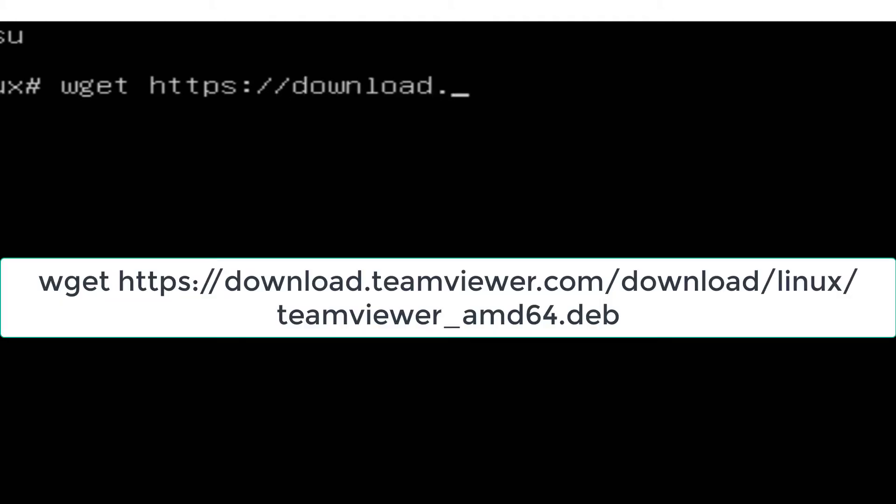
{"action": "type", "text": "teamviewe"}
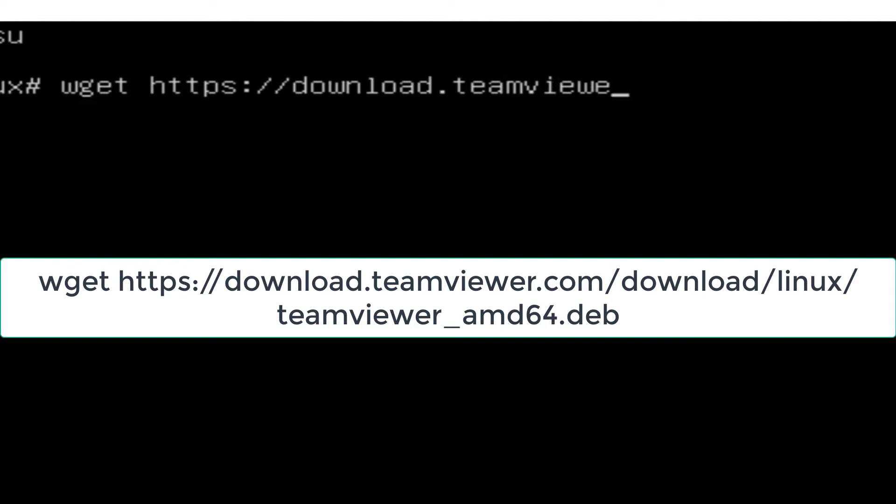
{"action": "type", "text": "r.com"}
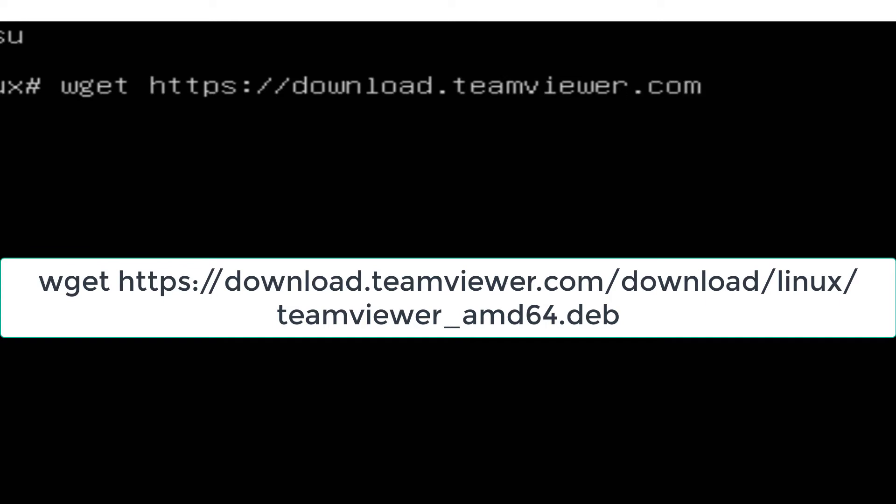
{"action": "type", "text": "/download/l"}
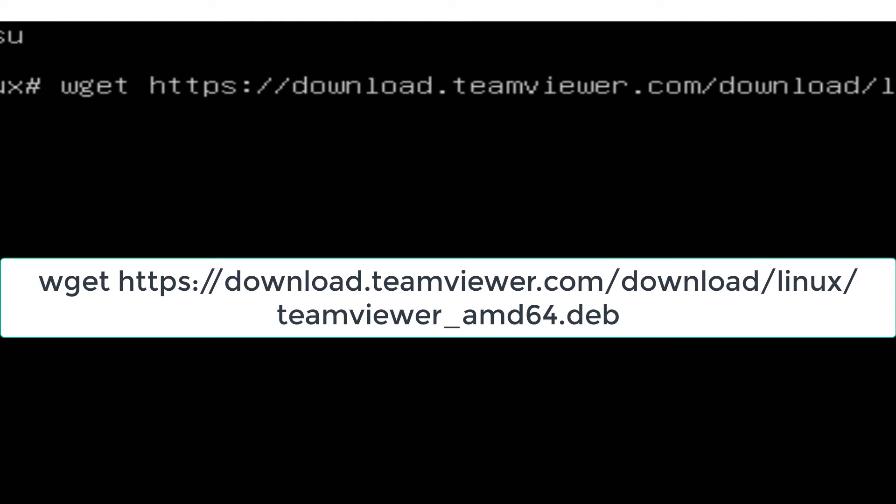
Download teamviewer_amd64.deb from download.teamviewer.com with wget.
{"action": "key", "text": "Return"}
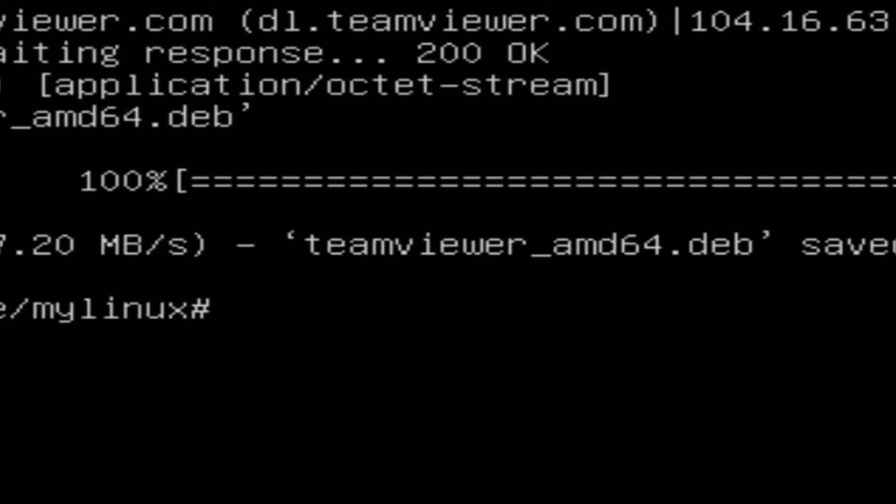
{"action": "type", "text": "sudo a"}
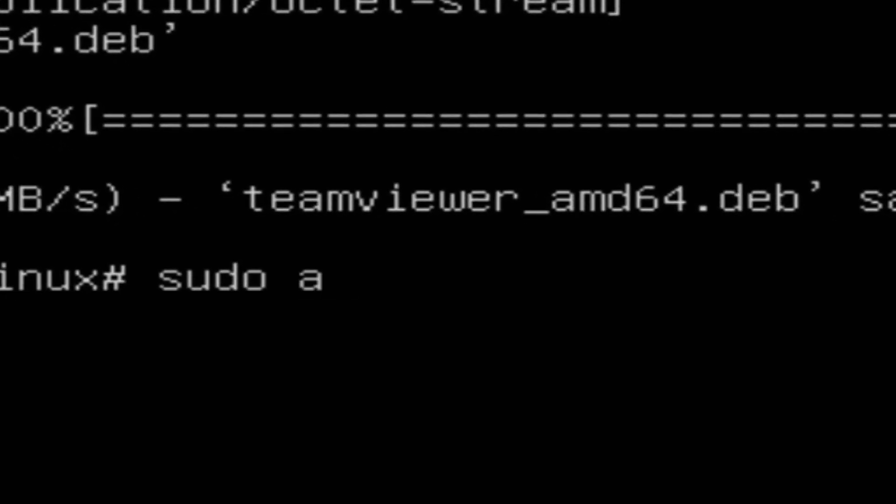
{"action": "type", "text": "pt install "}
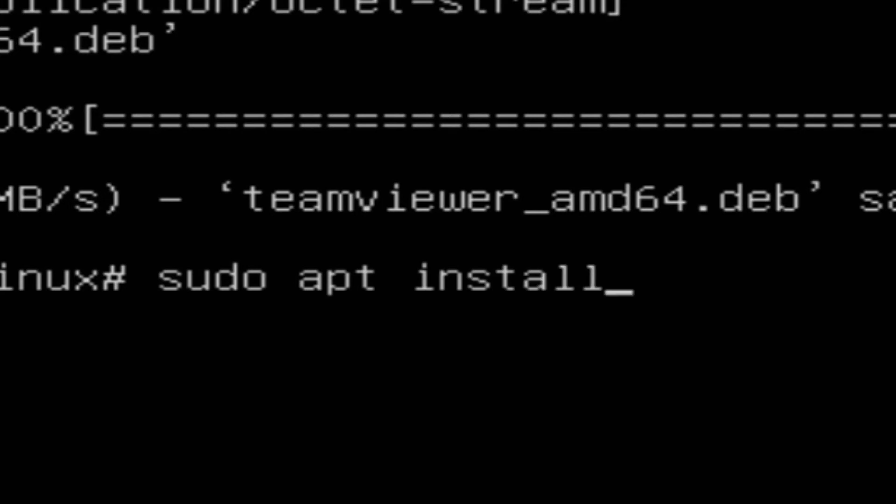
{"action": "type", "text": "."}
{"action": "type", "text": "/te"}
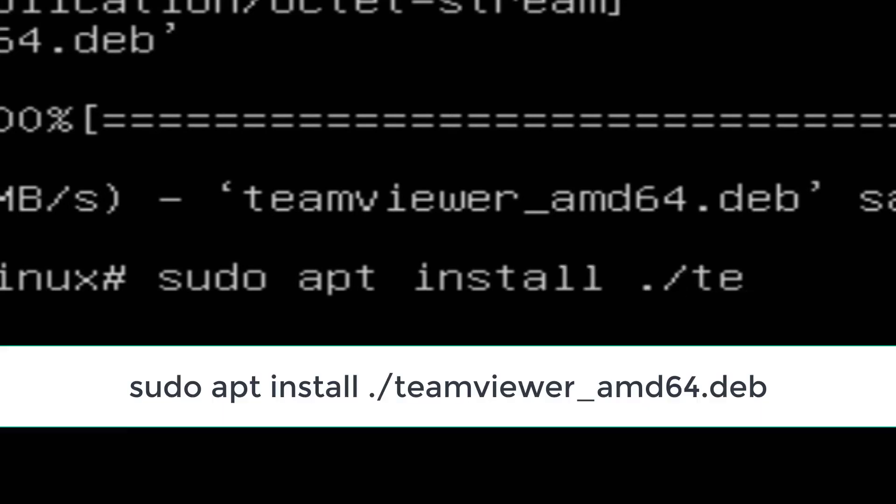
{"action": "type", "text": "amvie"}
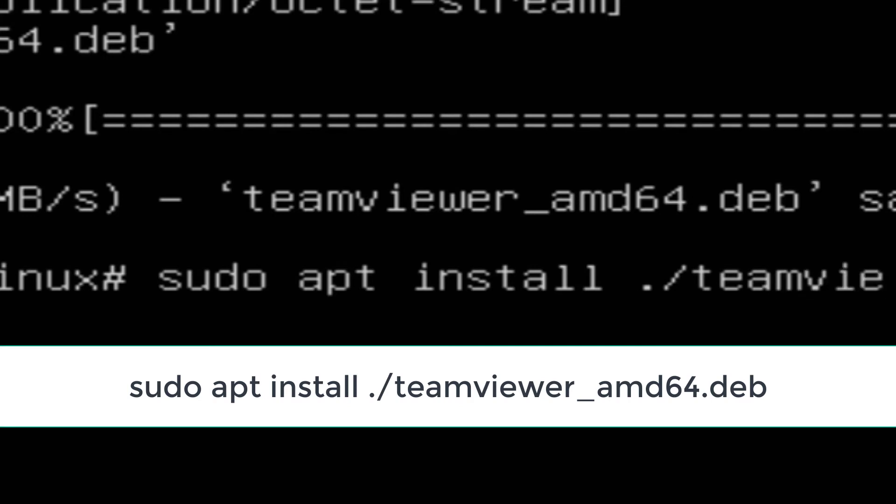
{"action": "type", "text": "wer_"}
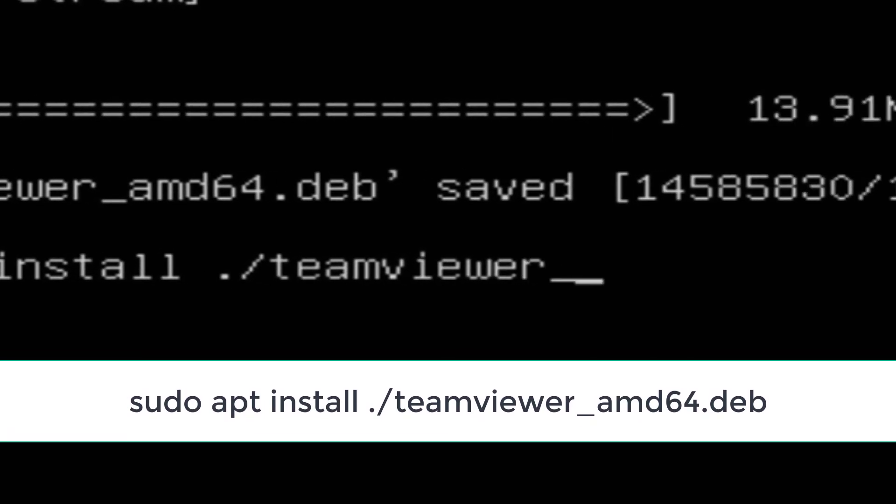
{"action": "type", "text": "amd"}
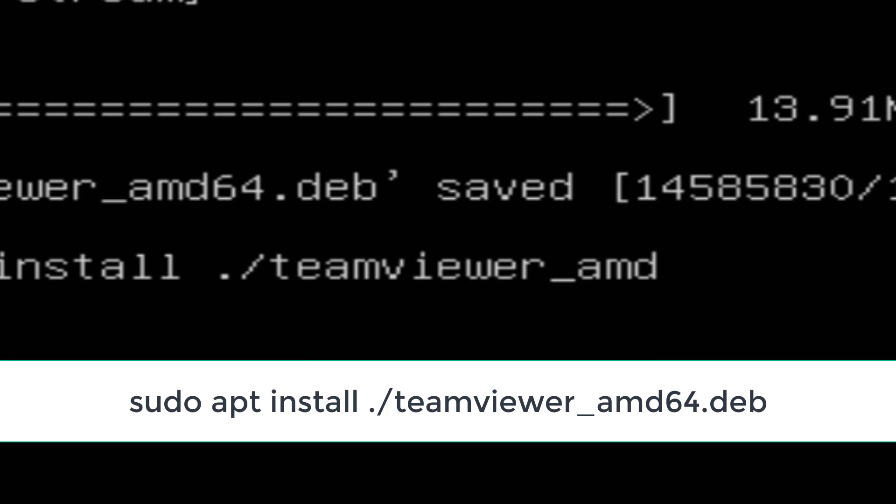
{"action": "type", "text": "64.de"}
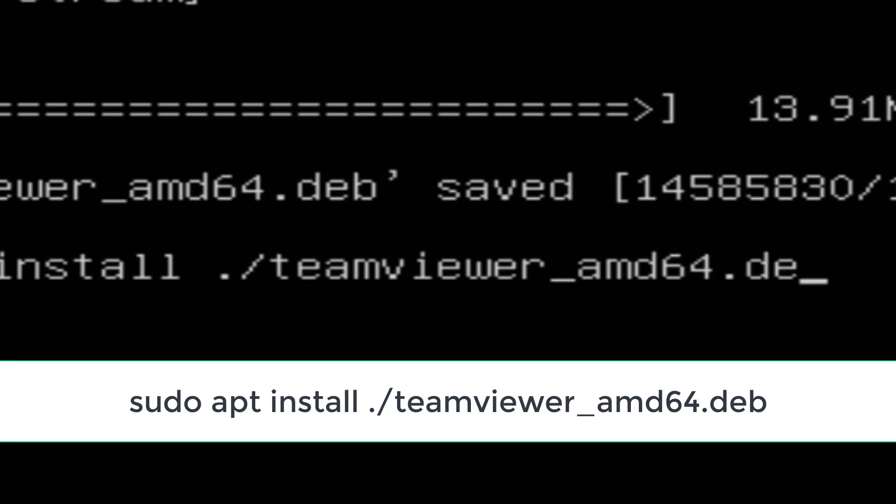
{"action": "type", "text": "b"}
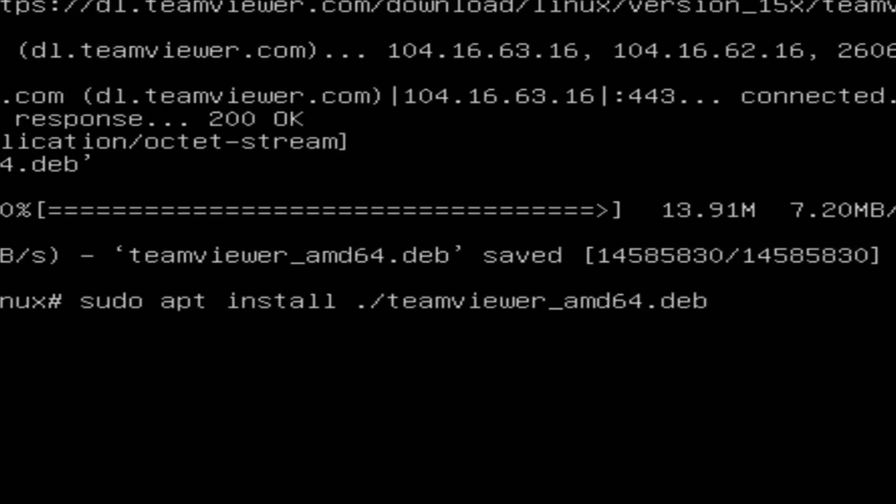
Install ./teamviewer_amd64.deb with sudo apt install.
{"action": "key", "text": "Return"}
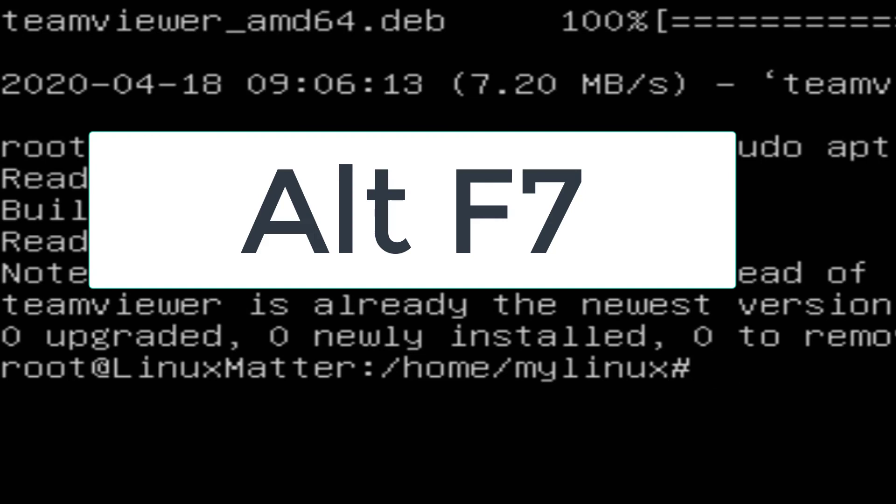
Switch to the graphical desktop with Alt+F7 and check the TeamViewer 14 icon.
{"action": "key", "text": "alt+F7"}
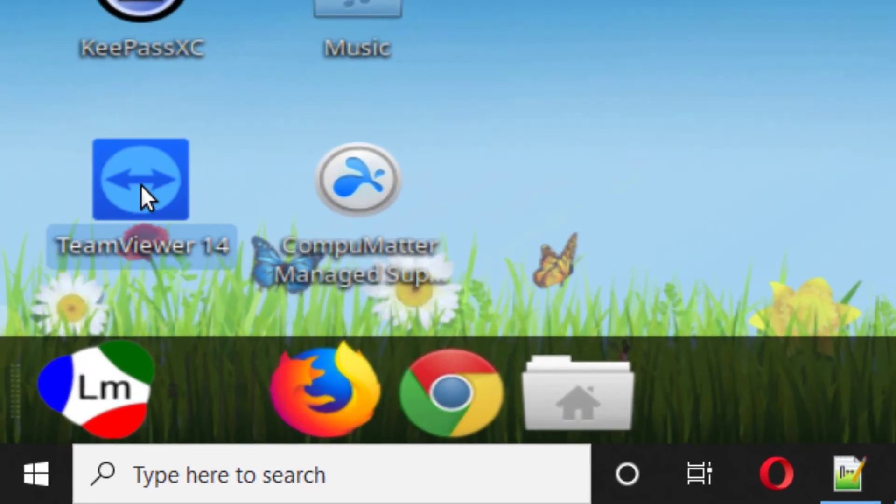
{"action": "left_click", "coordinate": [97, 166]}
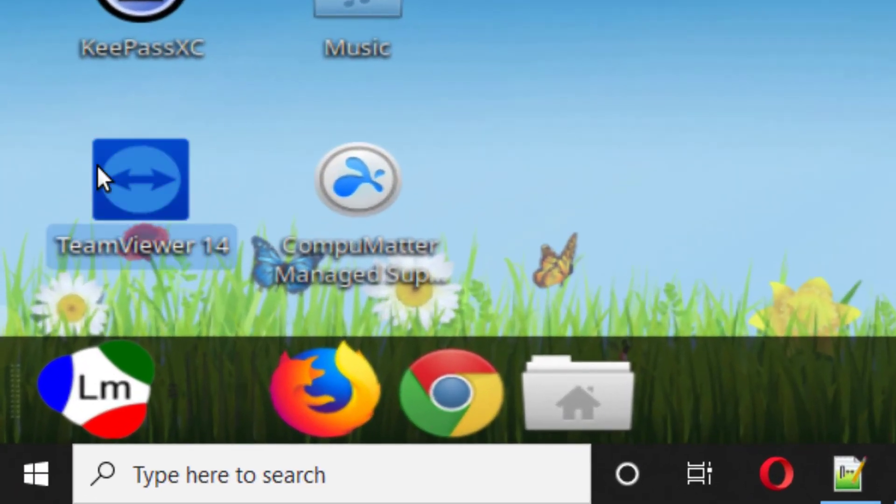